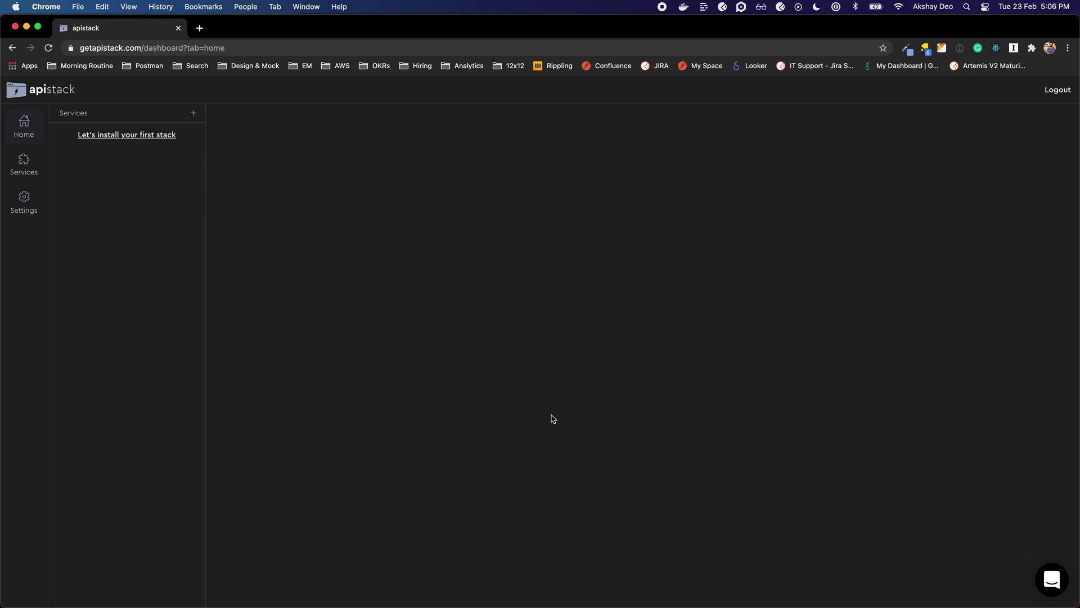
- Install the 'Phone number verification using OTP' stack from the Services list
click(24, 166)
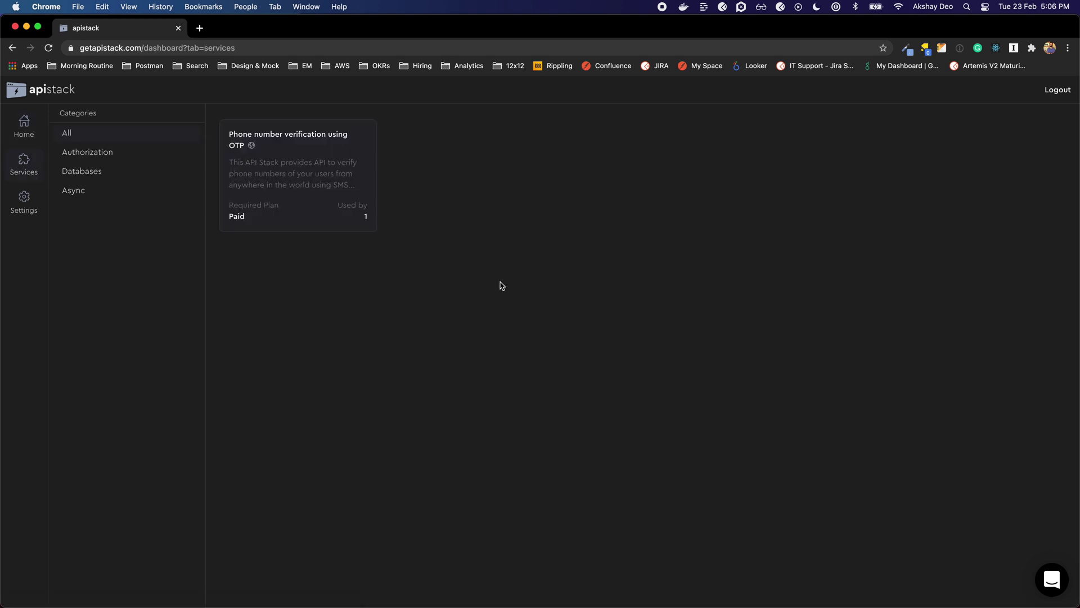
click(254, 135)
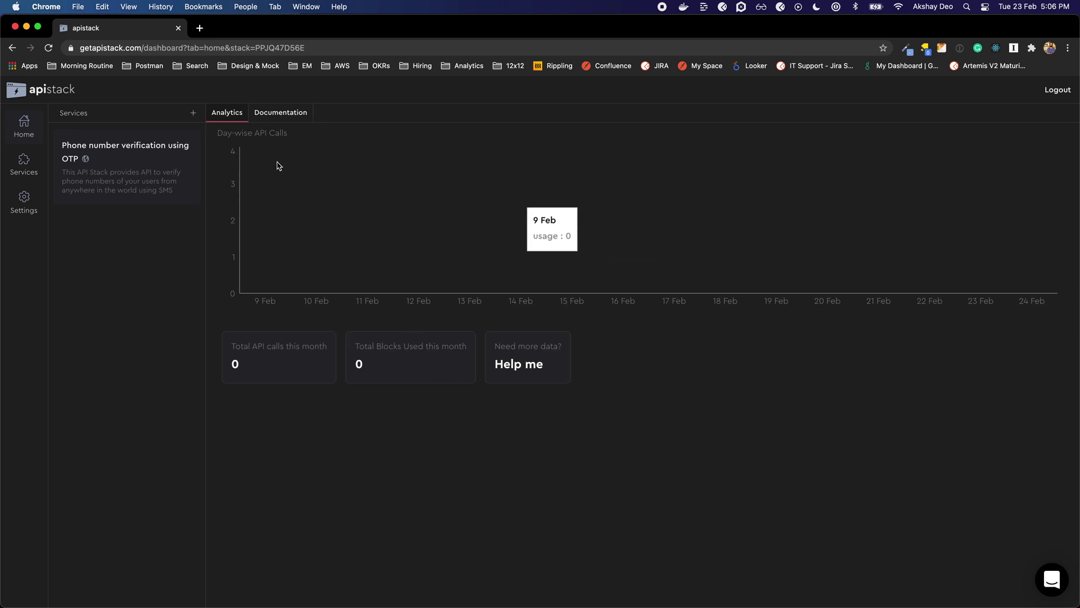
- Open the stack's Send Otp documentation to see its endpoint, headers and request body
click(276, 116)
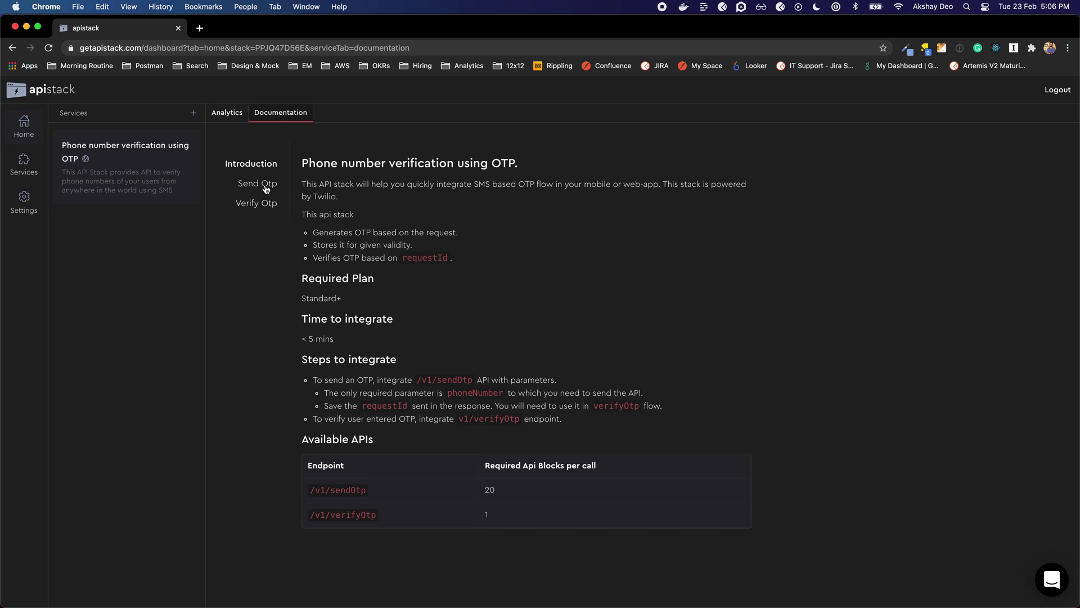
click(265, 189)
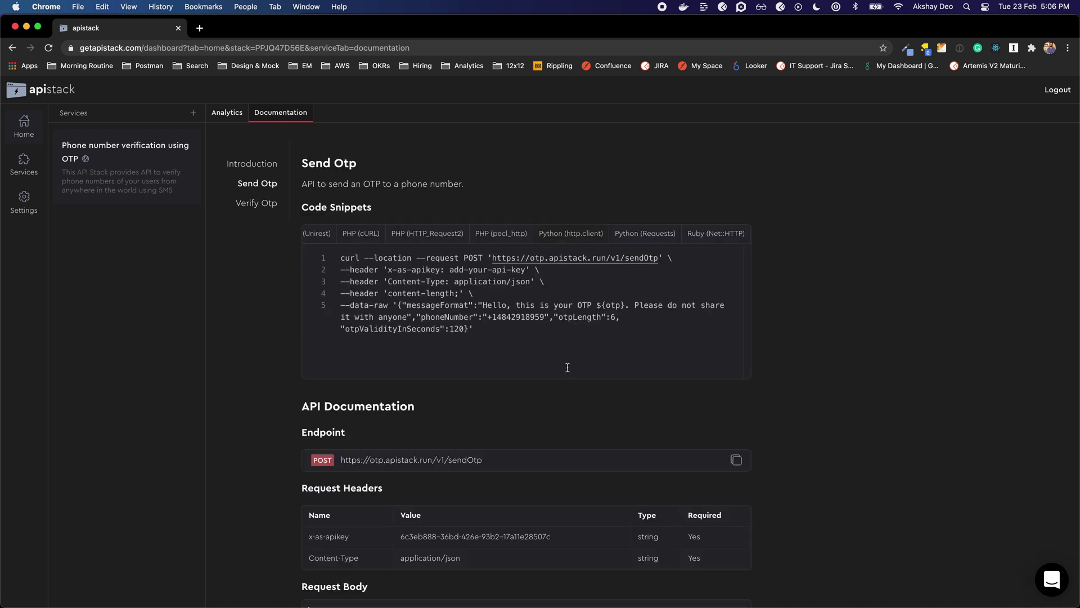
scroll(545, 449, down, 2)
scroll(547, 450, down, 2)
scroll(546, 450, down, 3)
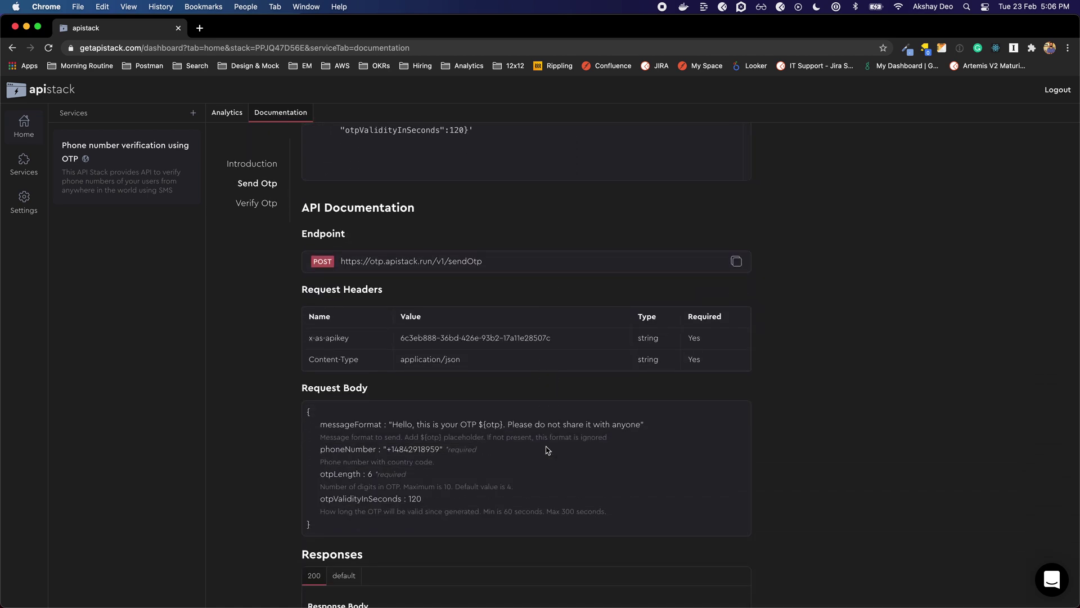
scroll(546, 450, down, 2)
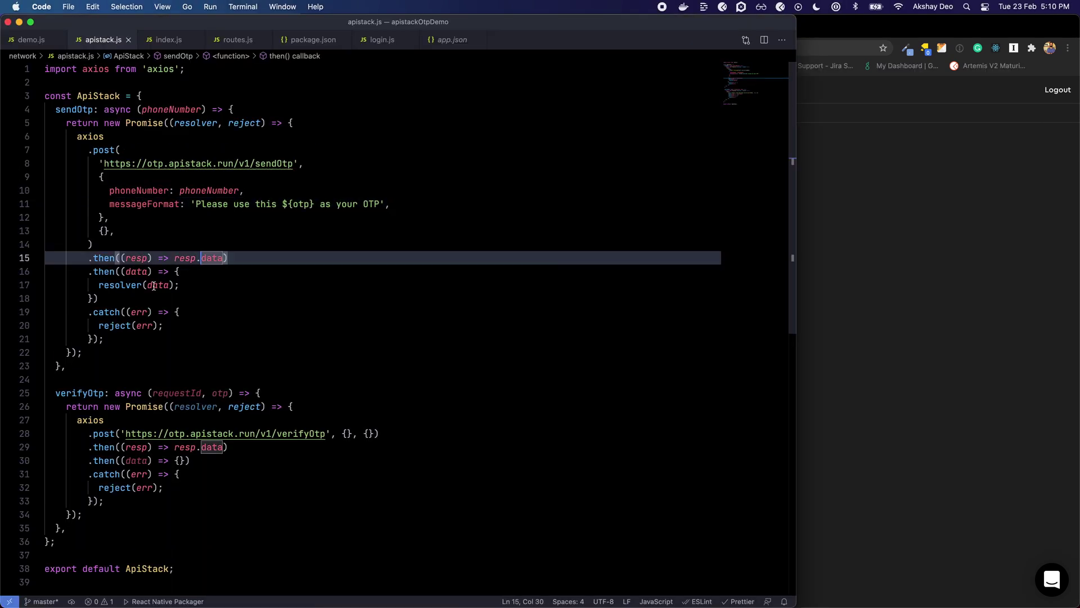
- Make sendOtp in apistack.js resolve resp.data.requestId and save
click(153, 285)
double_click(137, 271)
text(resp)
click(153, 286)
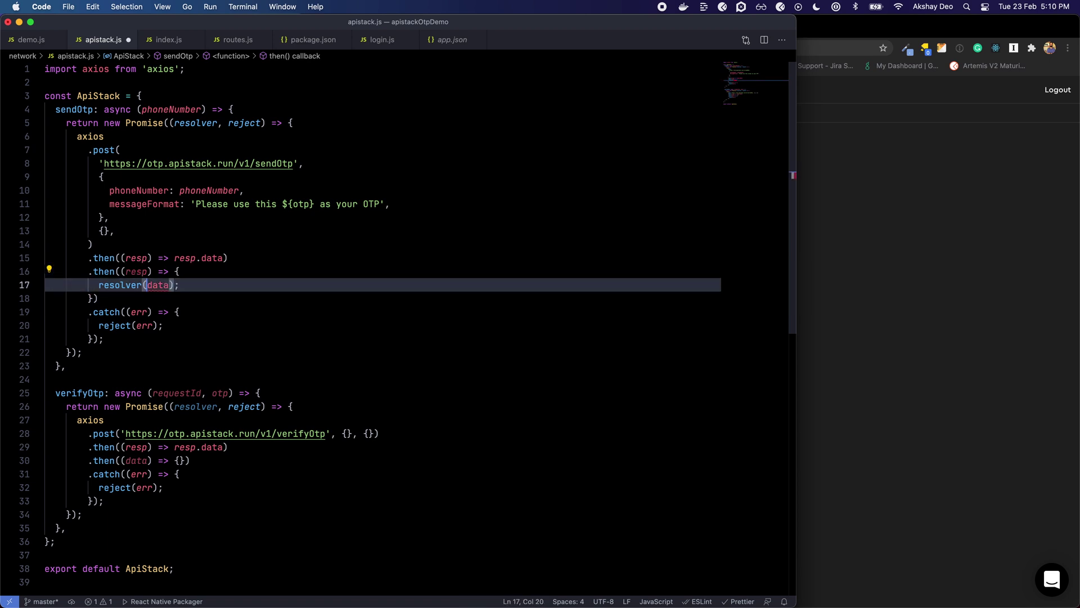
text(resp.)
key(super+s)
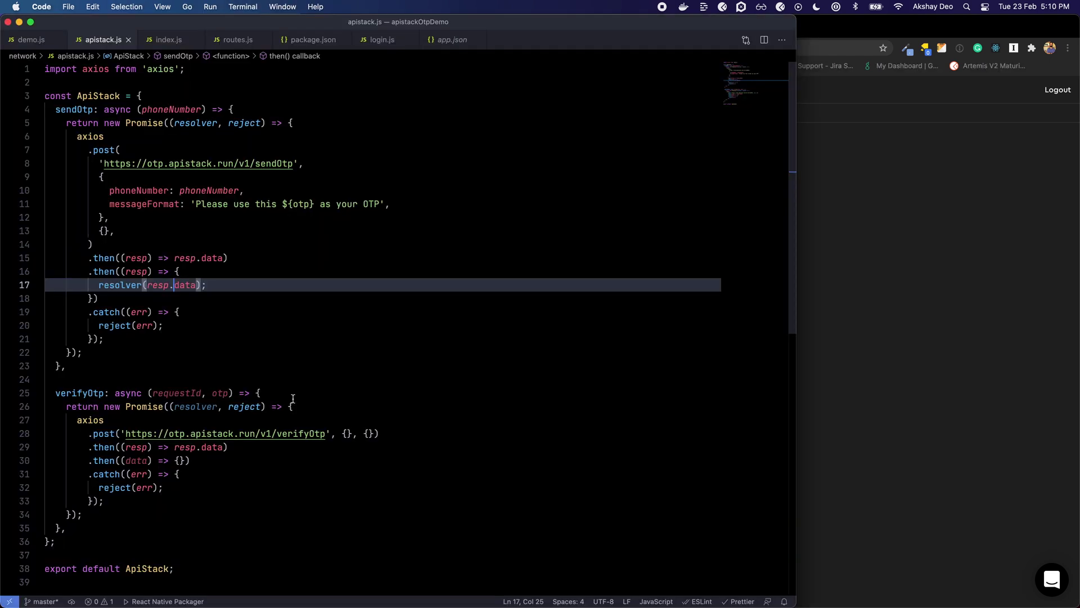
key(Right)
key(Right)
key(Right)
text(.requestId)
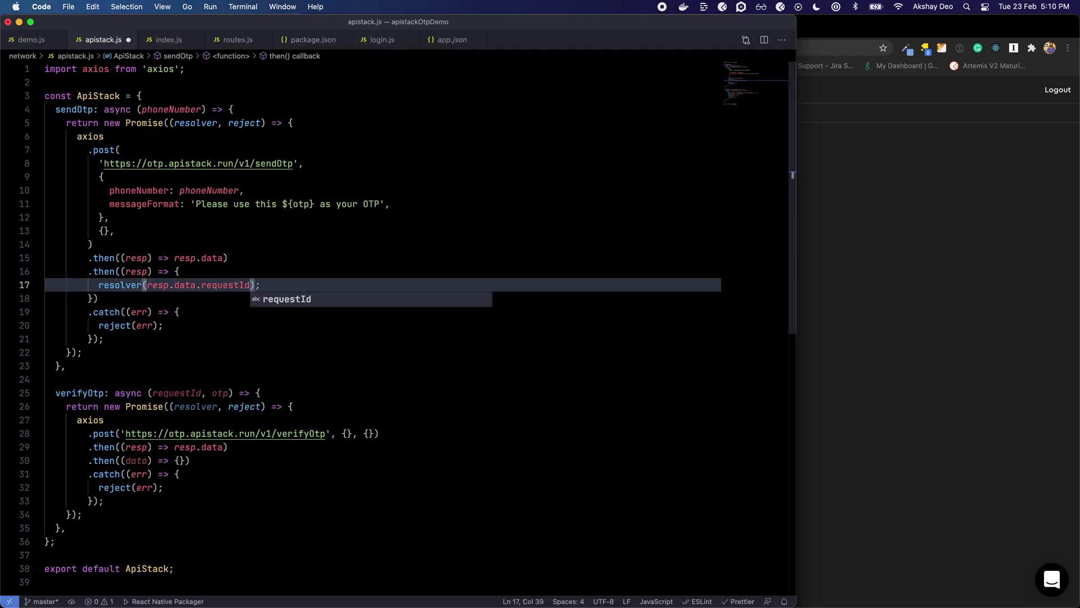
key(super+s)
key(super+Tab)
key(super+Tab)
scroll(164, 371, down, 1)
- Add requestId and otp to the verifyOtp request body and resolve isOtpValid
click(198, 427)
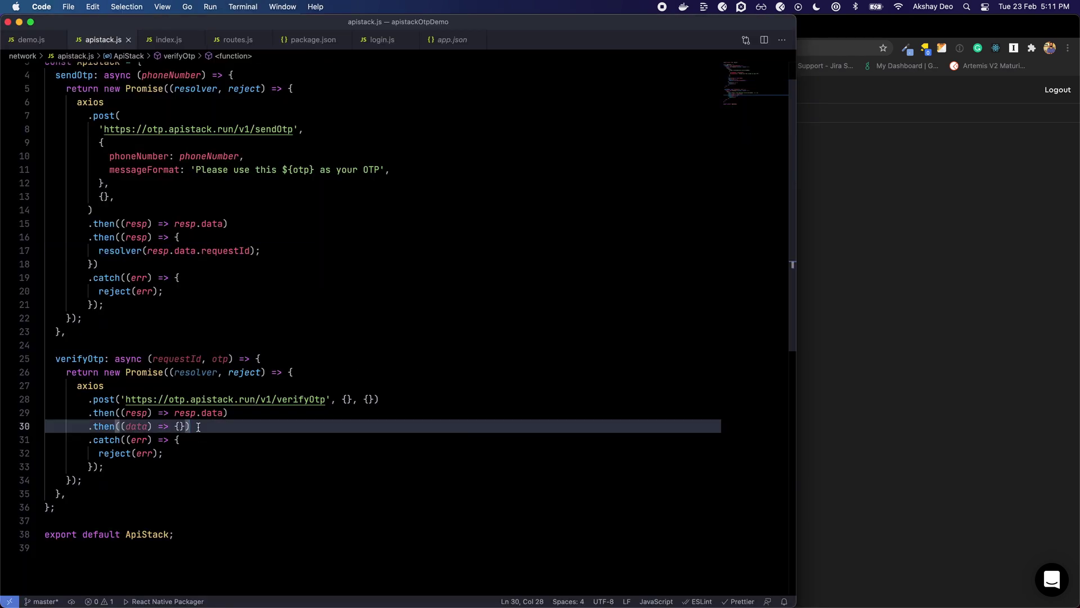
click(372, 399)
key(Return)
text(requestId: req)
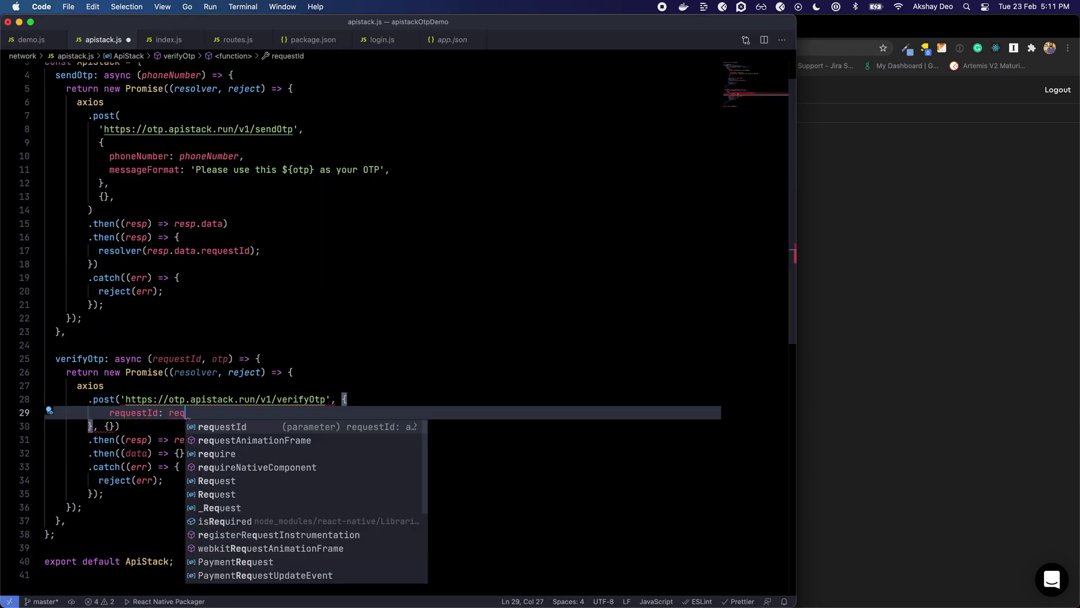
text(uestId,)
key(Return)
text(otp: otp,)
key(Down)
double_click(135, 520)
text(resp)
click(180, 520)
key(Return)
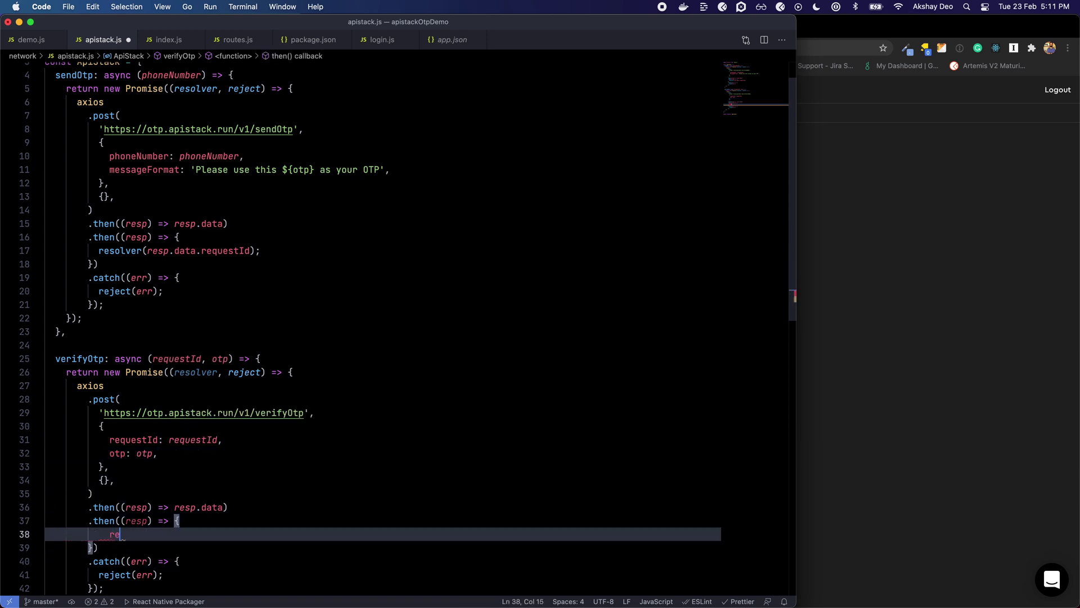
text(resolver(resp.data.)
key(super+Tab)
key(super+Tab)
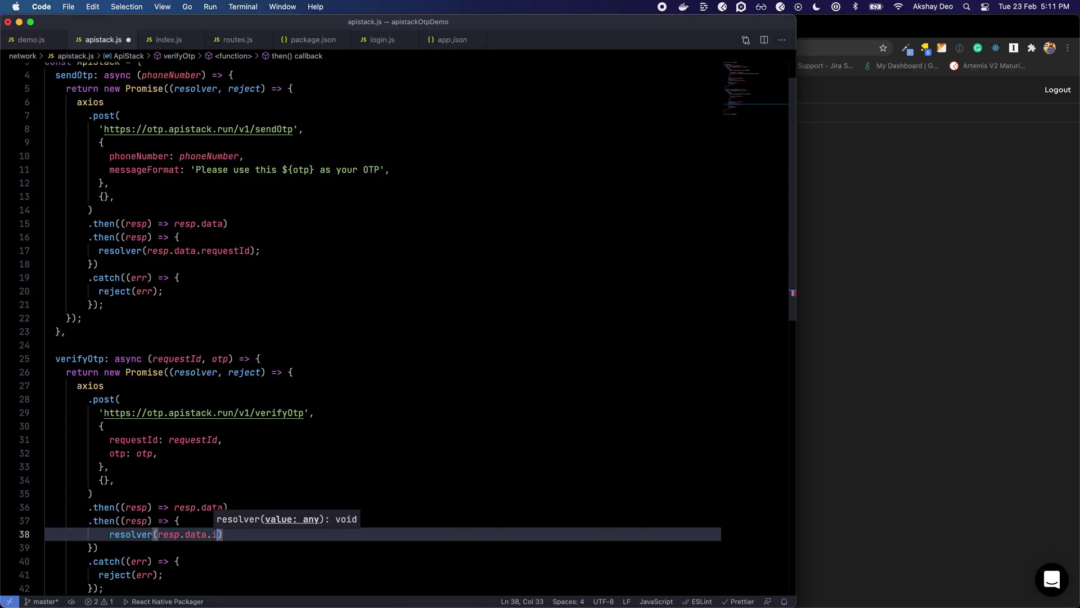
text(.isOtpValid)
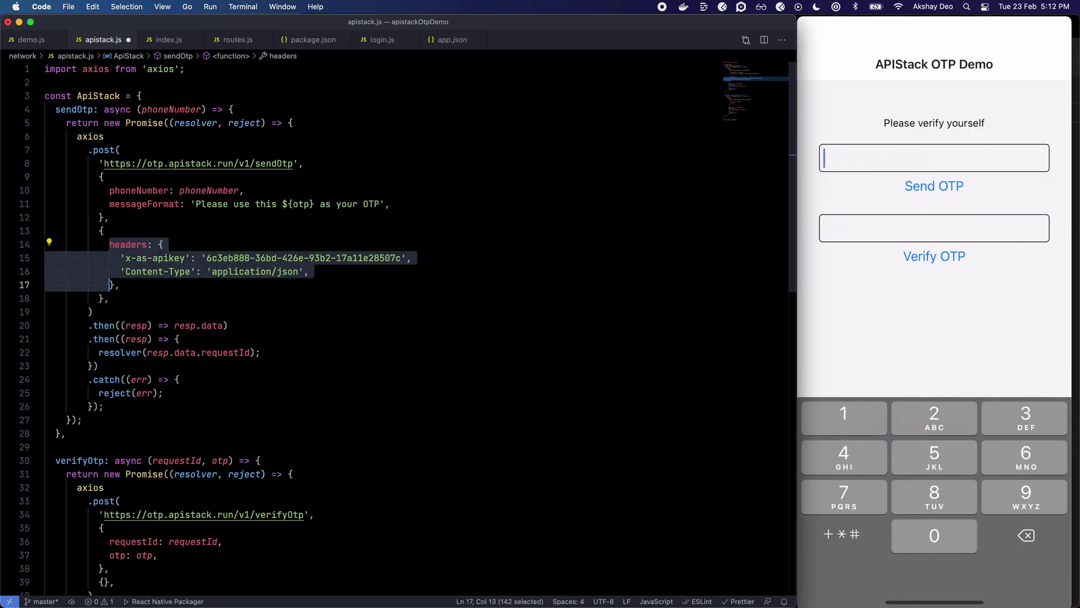
scroll(157, 442, down, 10)
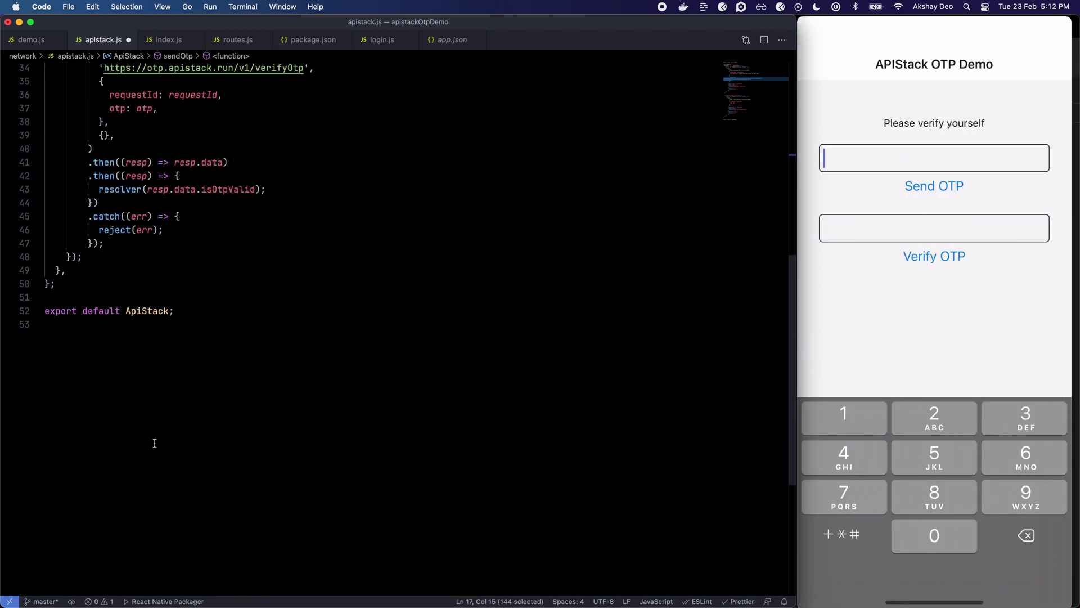
- Paste the API-key headers into the verifyOtp config and save apistack.js
click(104, 135)
key(super+v)
key(super+s)
scroll(296, 242, up, 5)
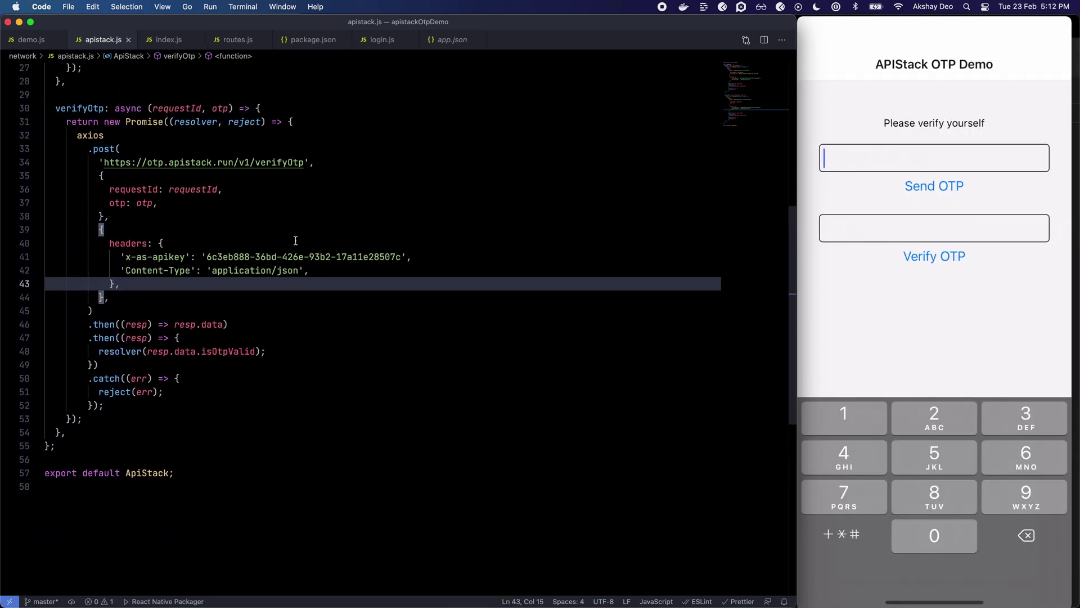
scroll(295, 241, up, 5)
click(296, 241)
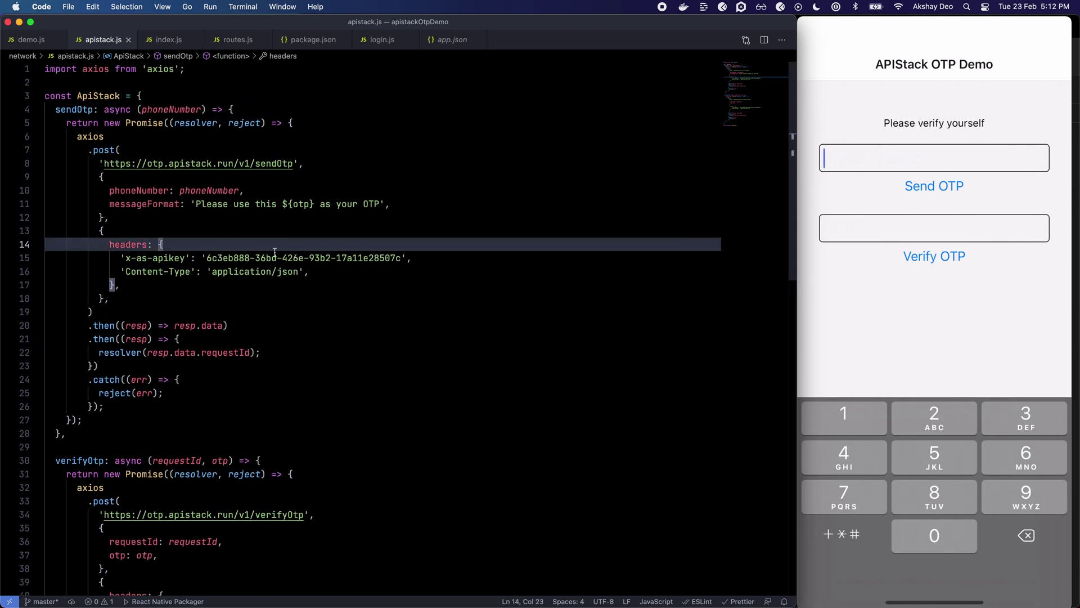
scroll(275, 251, down, 1)
key(ctrl+Tab)
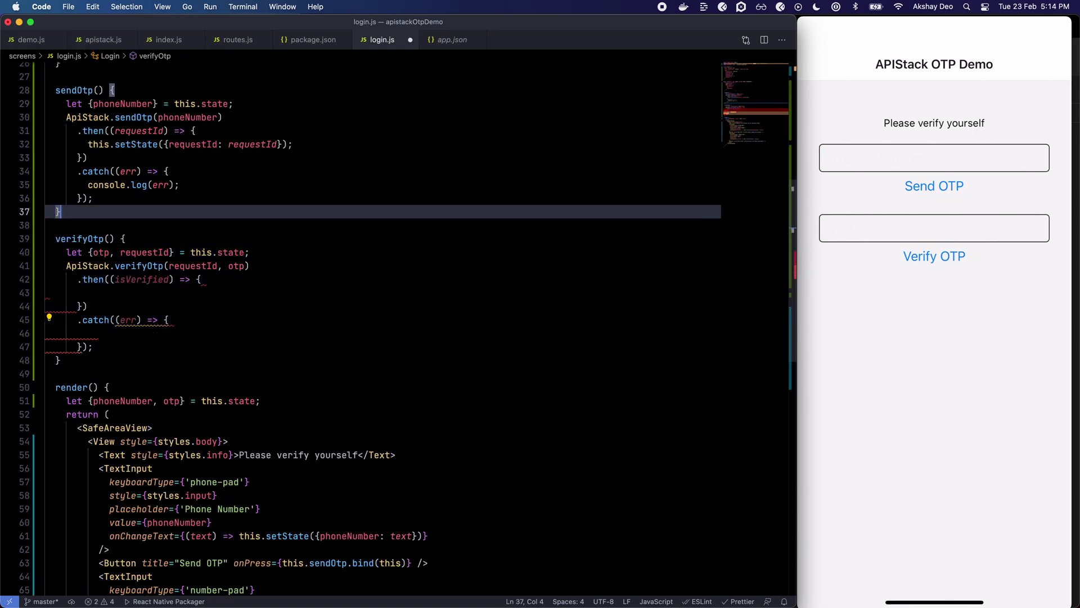
- Add a 'Success' / 'OTP Sent' Alert.alert to sendOtp's then callback
key(Up)
key(Up)
key(Up)
key(End)
key(Return)
text(Alert.)
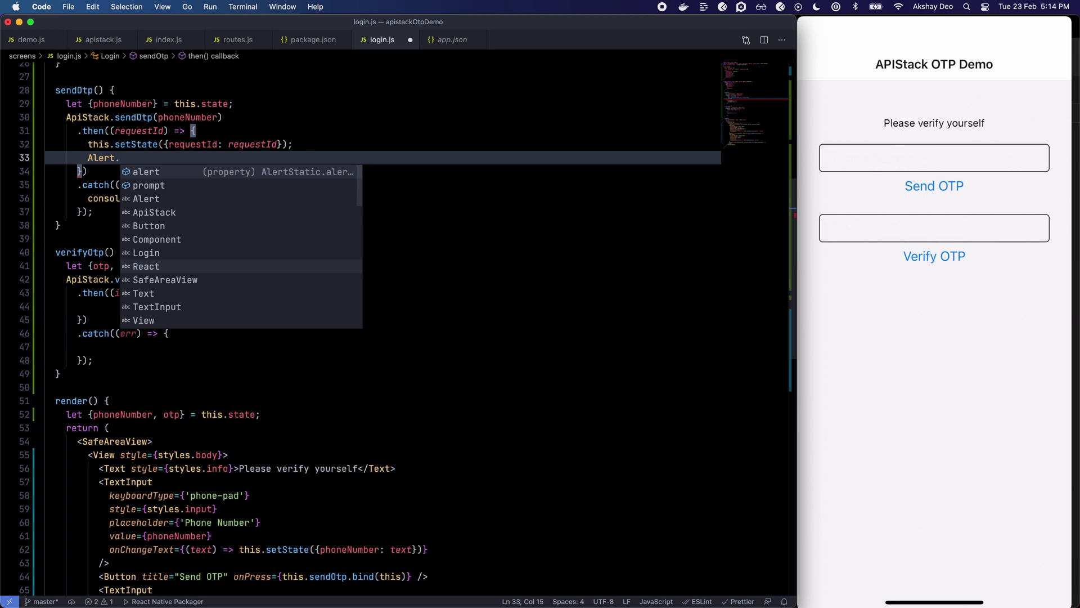
key(Return)
text(()
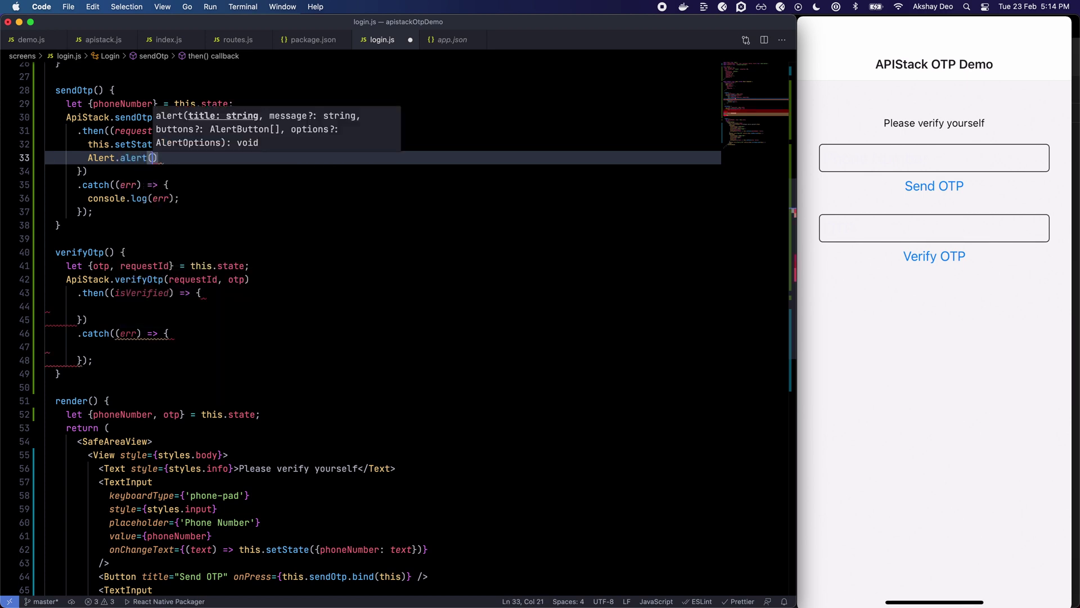
text('Succe)
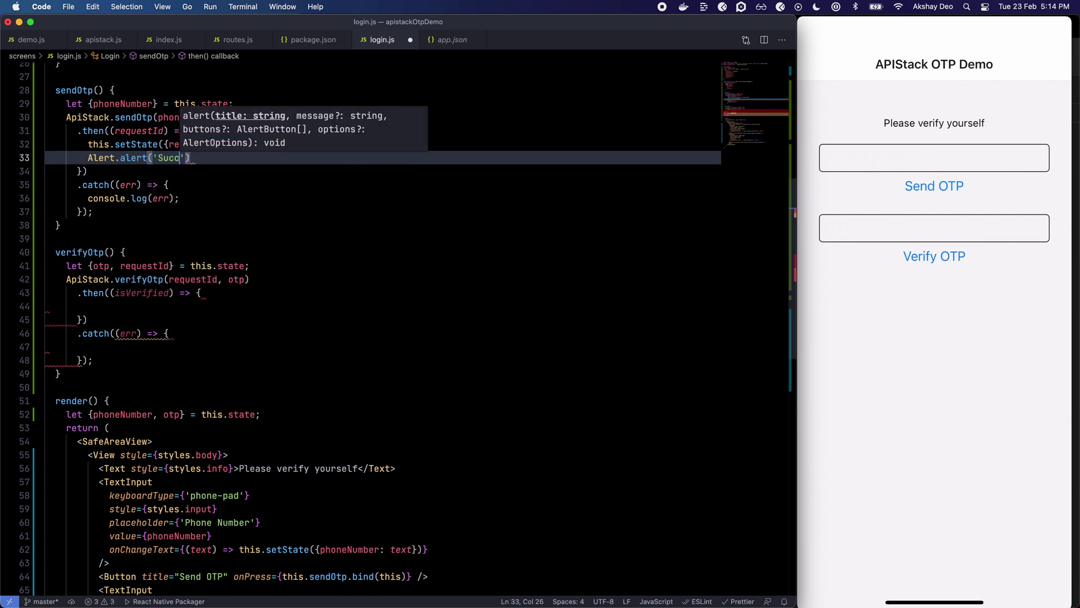
text(ss','OTP Sent)
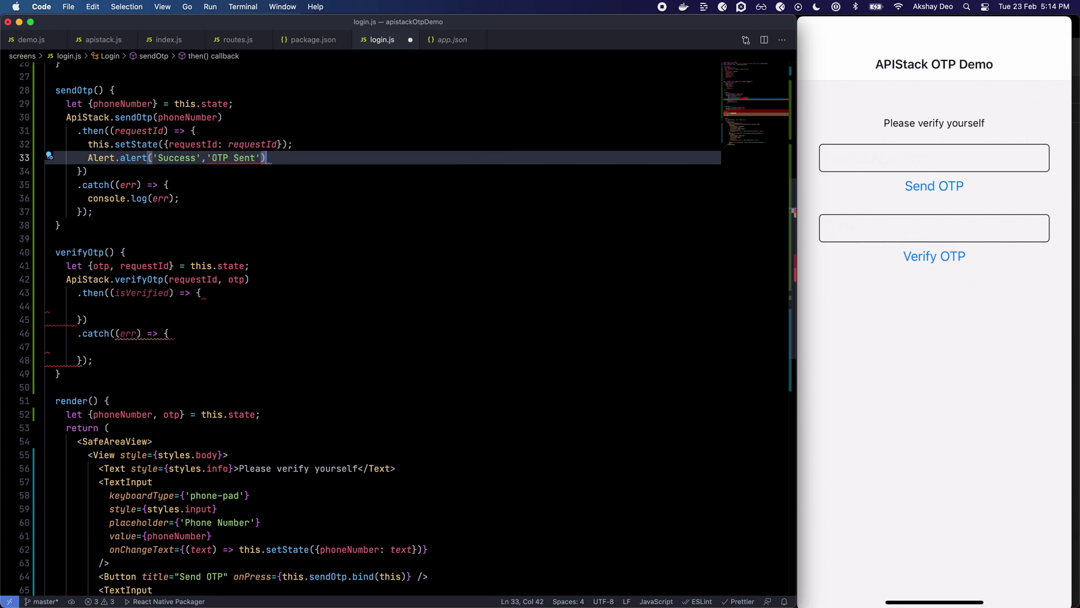
text(');)
- Add an error Alert.alert to sendOtp's catch block and save
key(Down)
key(Down)
key(Down)
key(Return)
text(Alert.alert('Success','OTP Sent');)
text(Err)
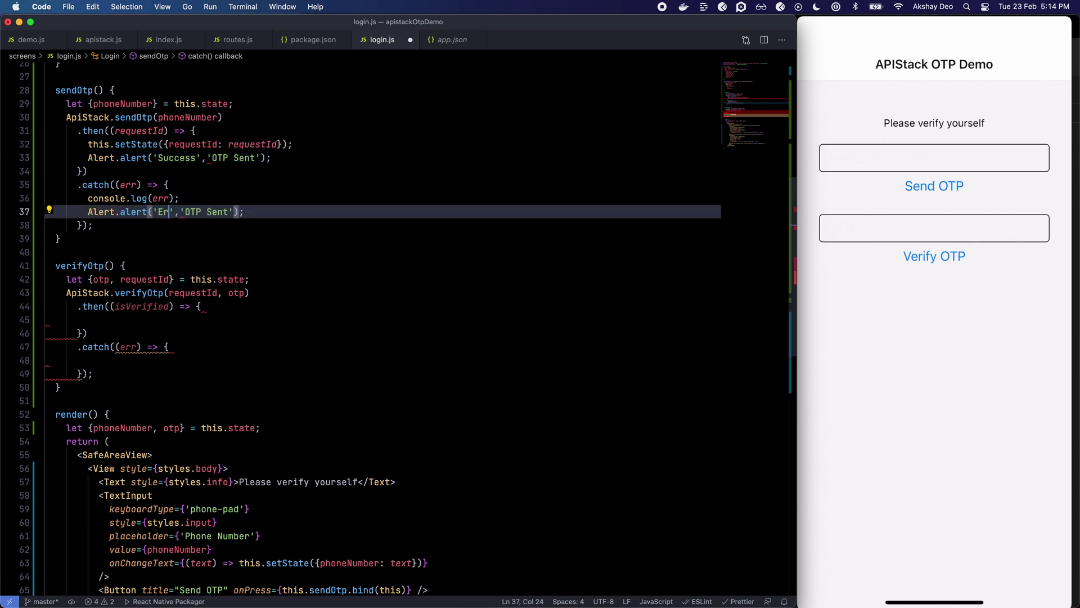
text(or)
key(shift+alt+Right)
key(shift+alt+Right)
text(err.message)
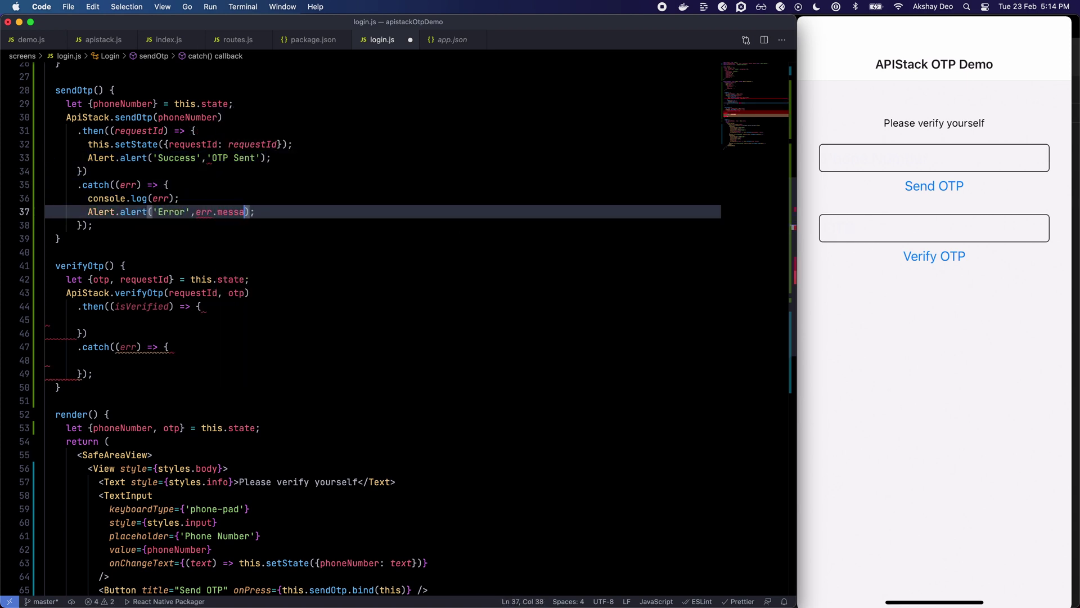
key(super+s)
key(Up)
key(Up)
key(Up)
key(Down)
- Add an alert to verifyOtp's then callback with a template string showing isVerified
key(Down)
key(Down)
key(Down)
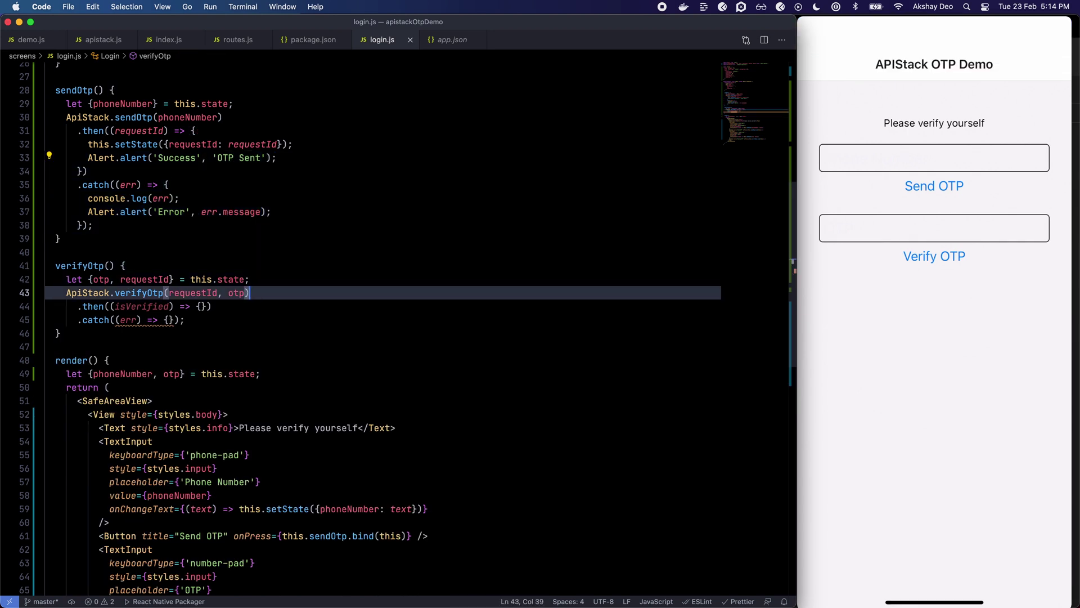
key(Down)
key(End)
key(Left)
key(Return)
text(Alert.alert('Success', 'OTP Sent');)
key(alt+Left)
key(alt+Left)
key(alt+Left)
key(alt+Left)
key(shift+alt+Right)
text(Is ver)
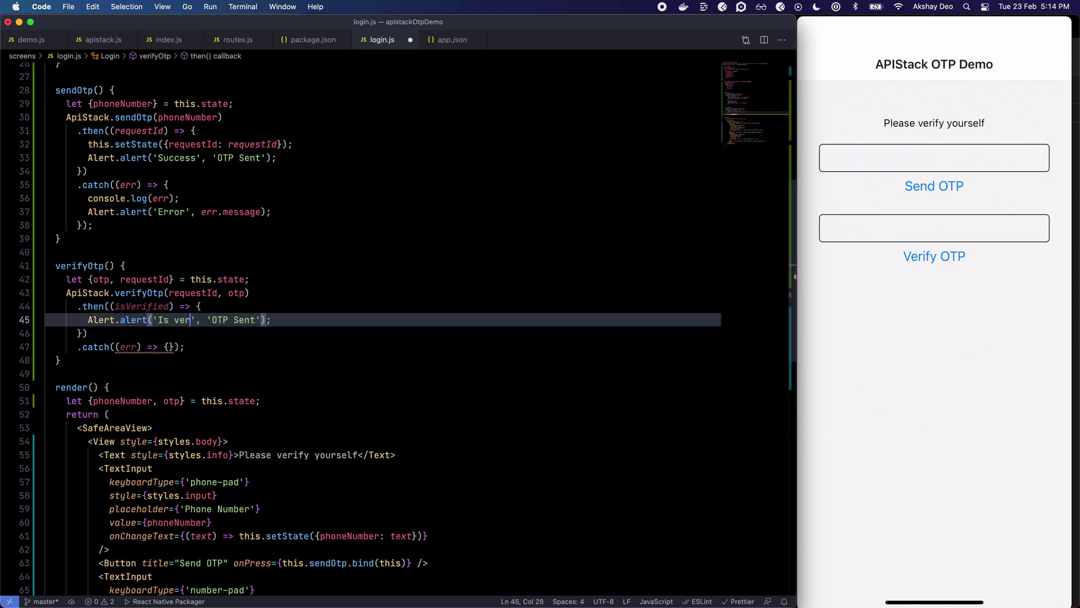
text(ified)
key(Right)
key(Right)
key(Right)
key(shift+alt+Right)
key(shift+alt+Right)
key(BackSpace)
text(')
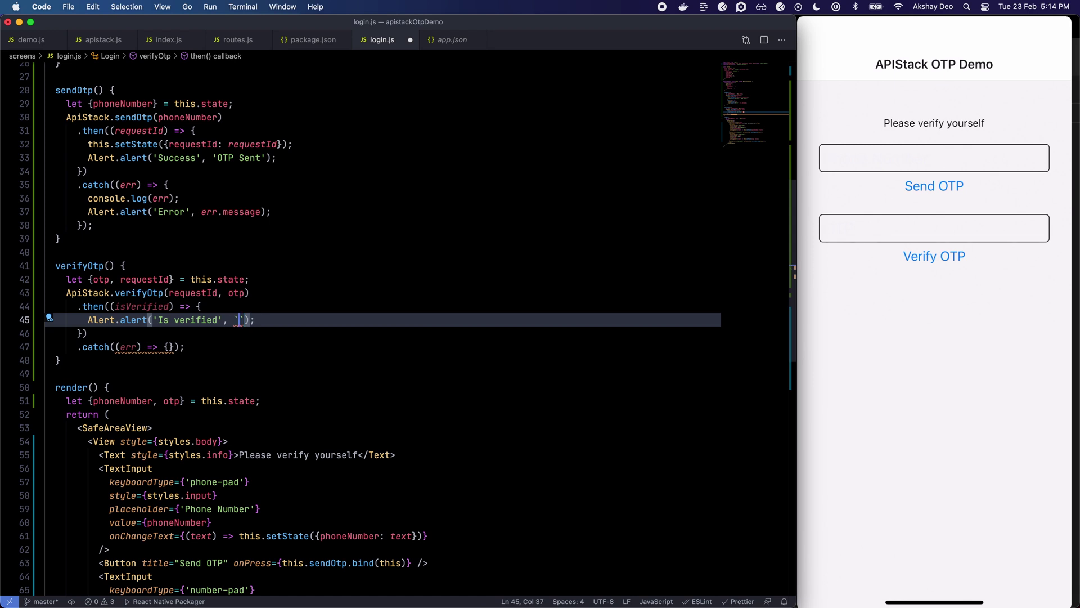
key(BackSpace)
text(`${isVer)
key(Return)
text(OTP)
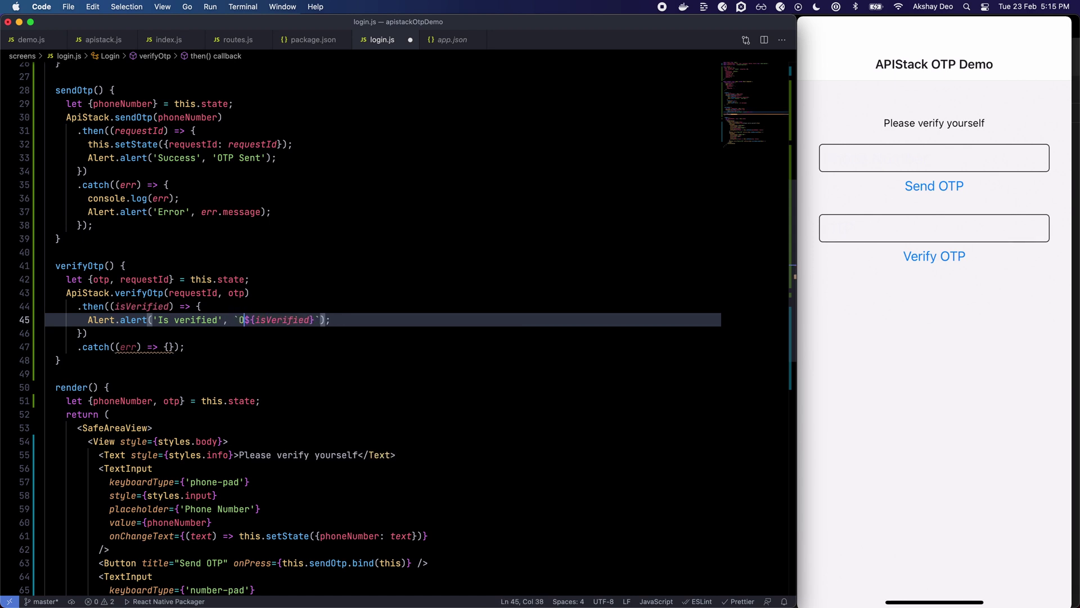
text( is verified :)
- Add the error alert to verifyOtp's catch block and save login.js
key(Up)
key(Up)
key(Up)
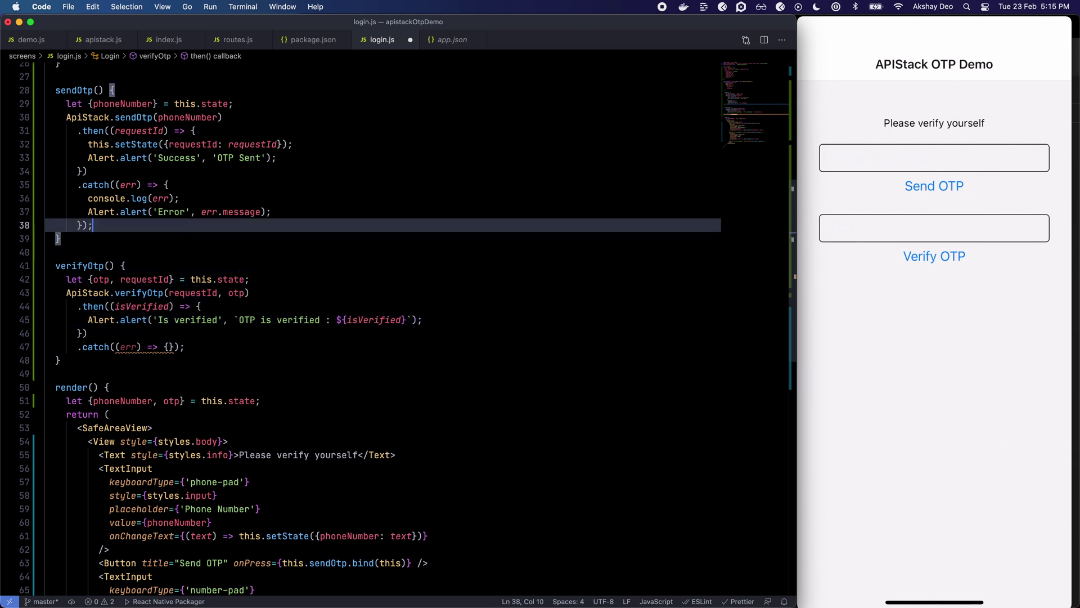
key(Down)
key(Down)
key(Down)
key(Return)
text(Alert.alert('Error', err.message);)
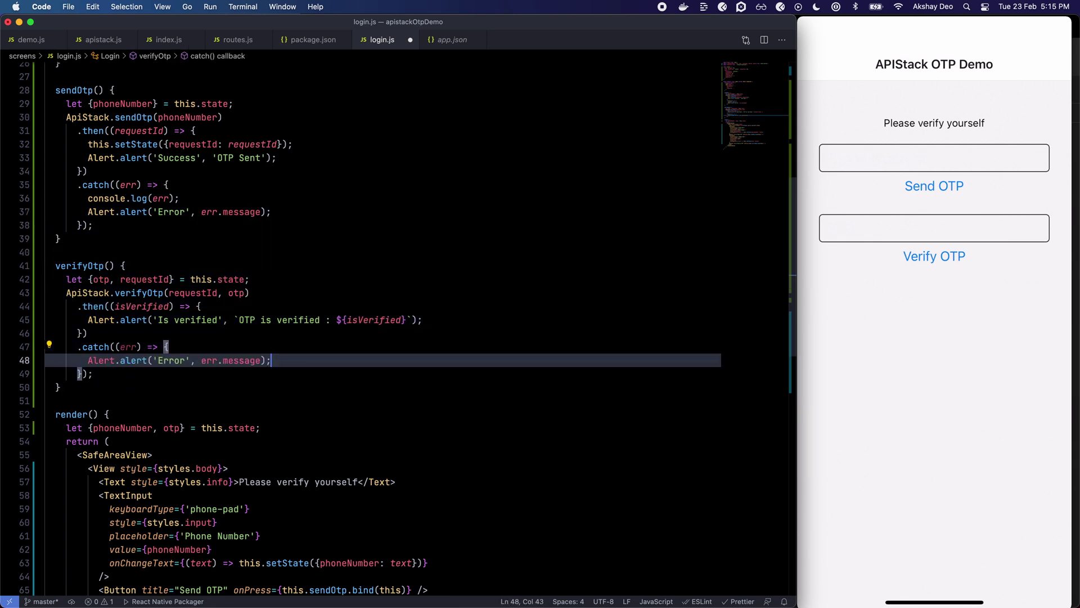
key(super+s)
click(933, 156)
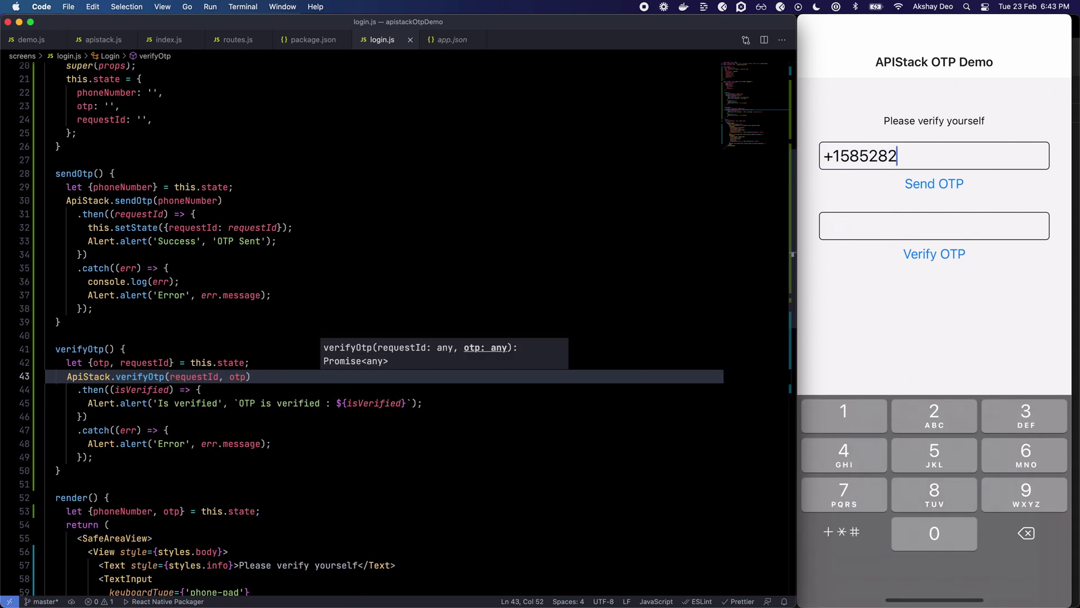
text(285)
click(933, 184)
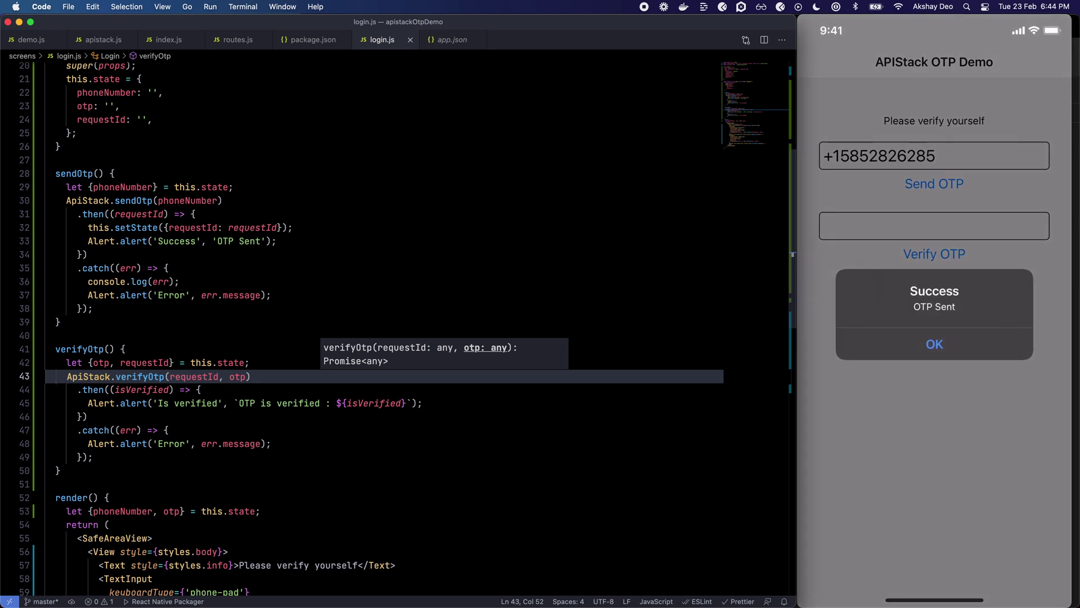
click(931, 343)
click(934, 226)
click(933, 378)
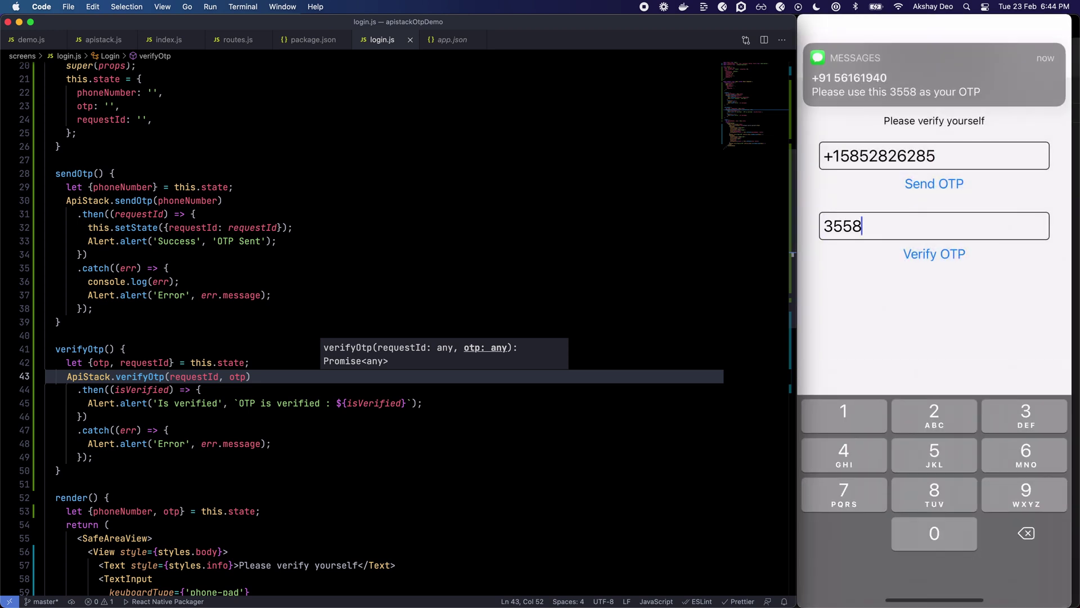